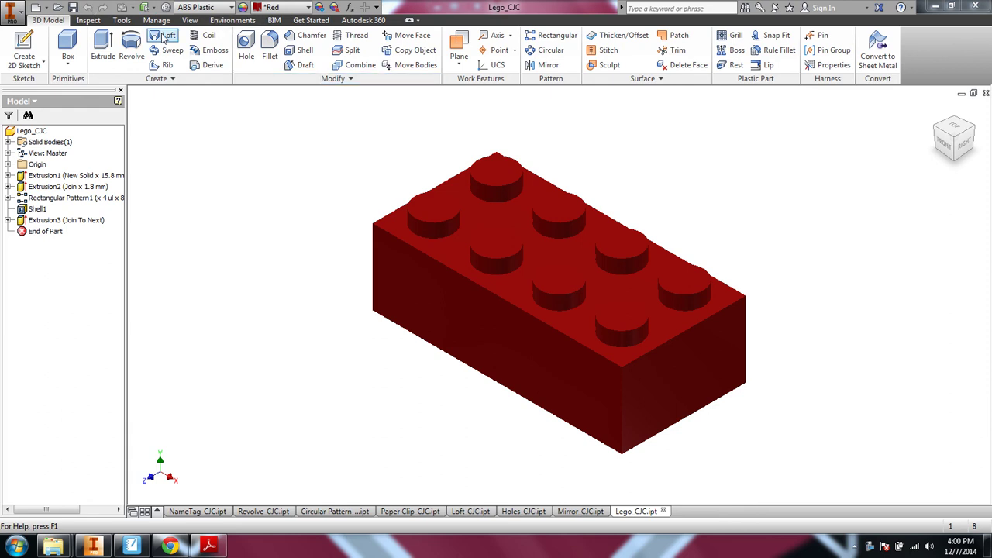
# - Start a new drawing from the Quick Access New dropdown
pyautogui.click(46, 8)
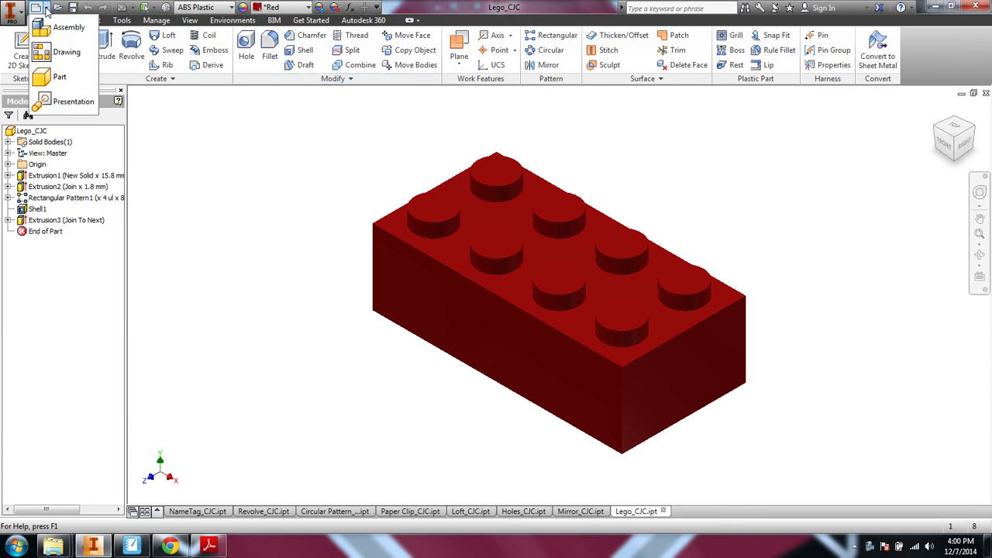
pyautogui.click(56, 56)
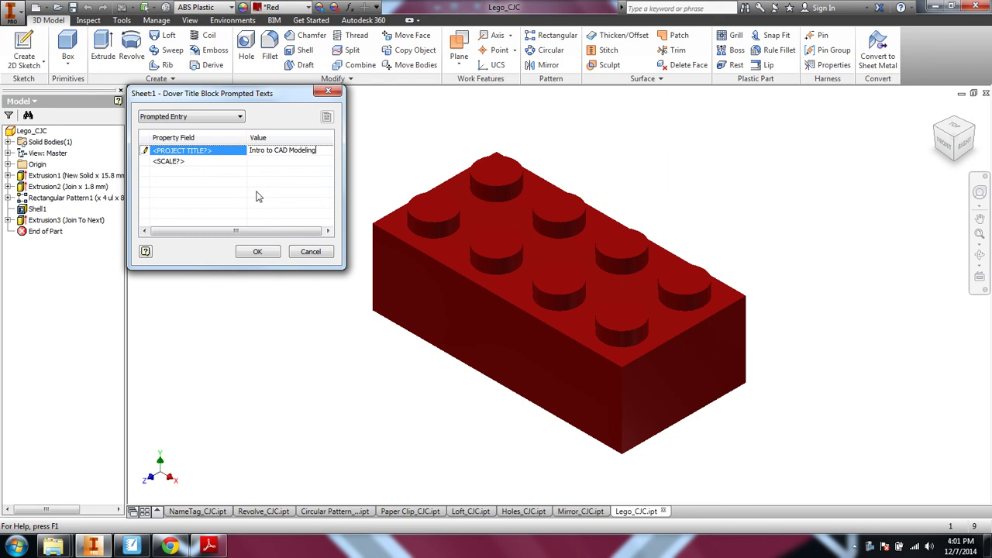
# - Enter 1:1 as the title block scale and confirm the prompted texts
pyautogui.click(271, 160)
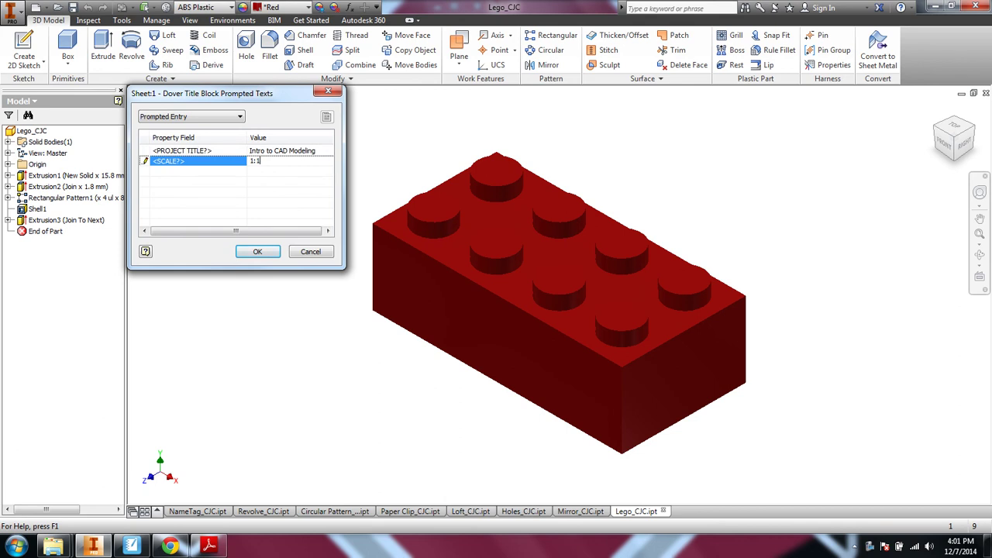
pyautogui.click(248, 254)
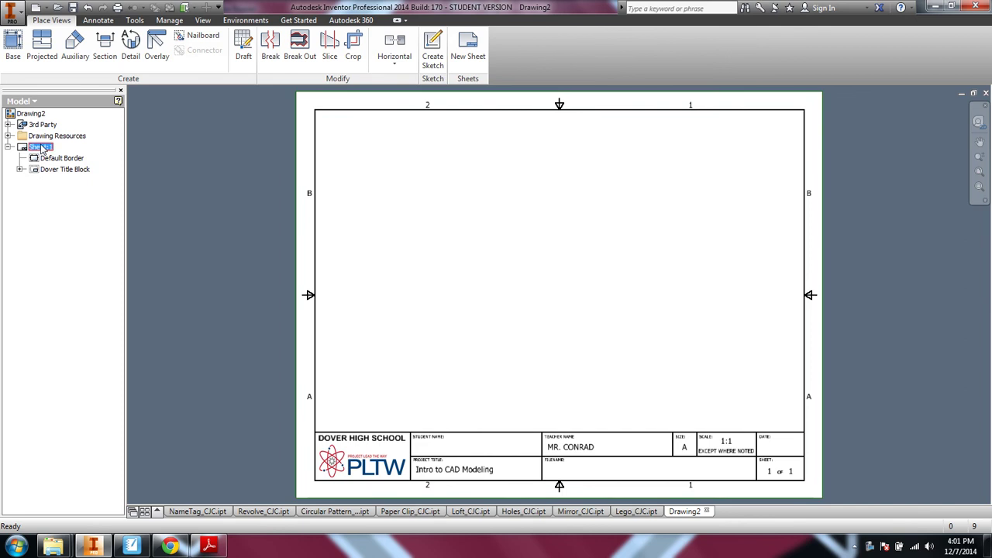
# - Edit Sheet:1 to size B (11 x 17), after briefly trying sizes C and D
pyautogui.rightClick(42, 150)
pyautogui.click(73, 232)
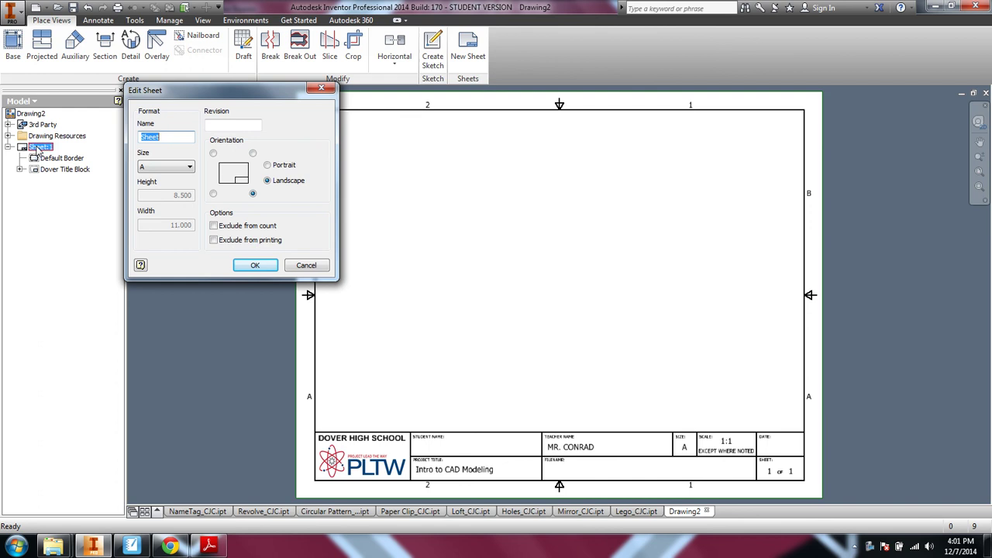
pyautogui.click(149, 169)
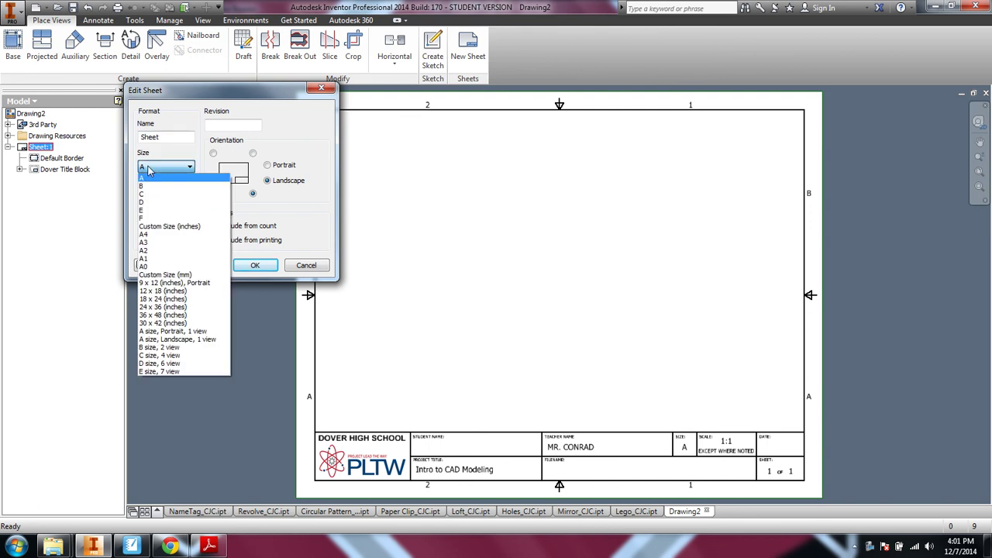
pyautogui.click(147, 187)
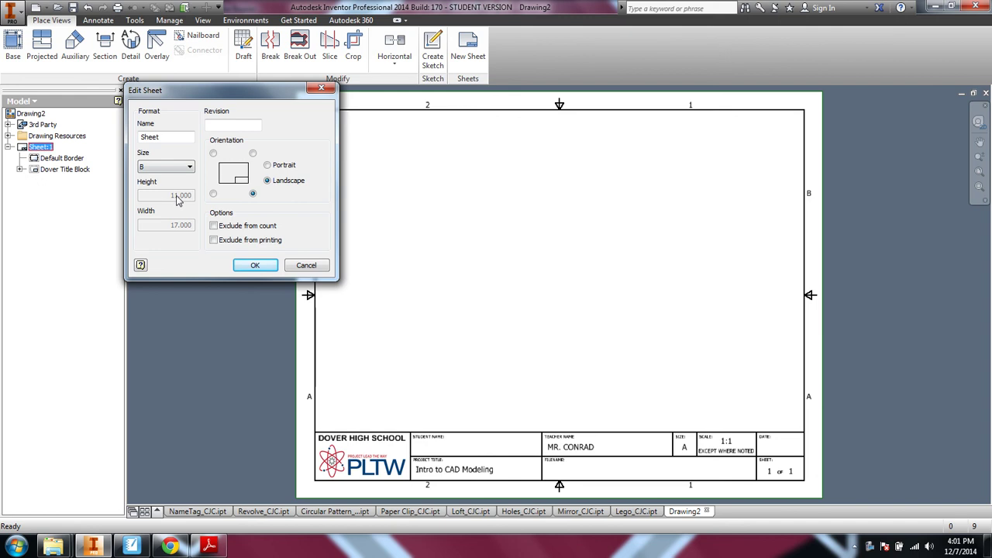
pyautogui.click(180, 169)
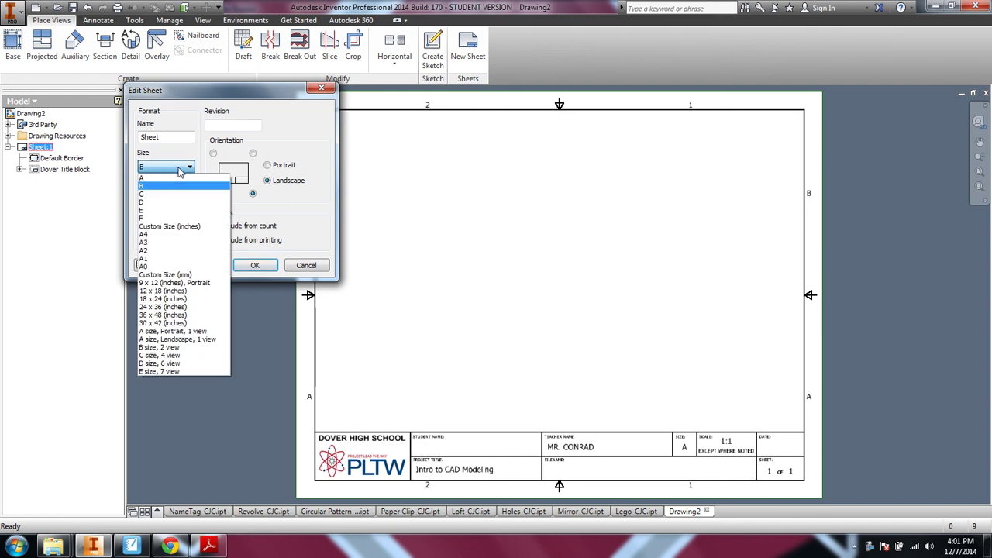
pyautogui.click(145, 194)
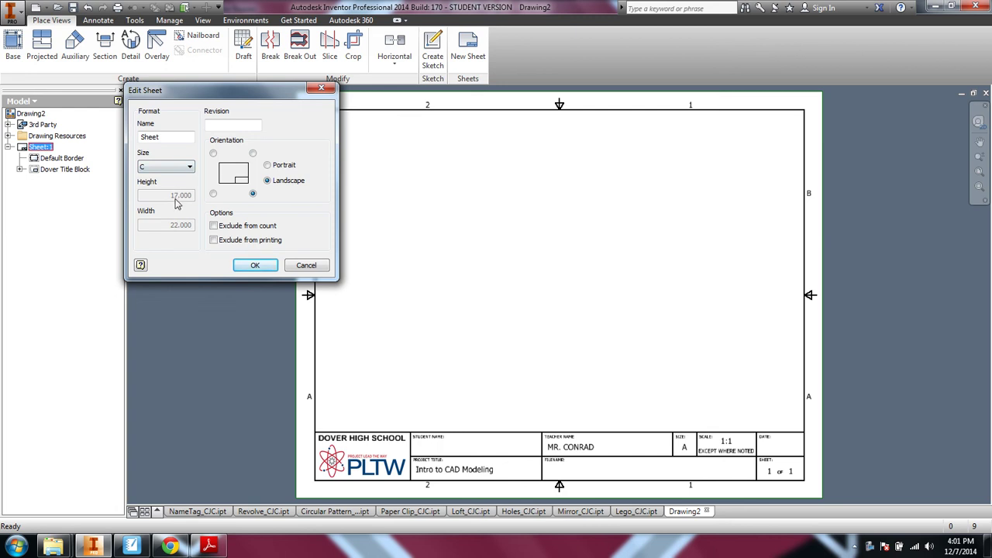
pyautogui.click(189, 167)
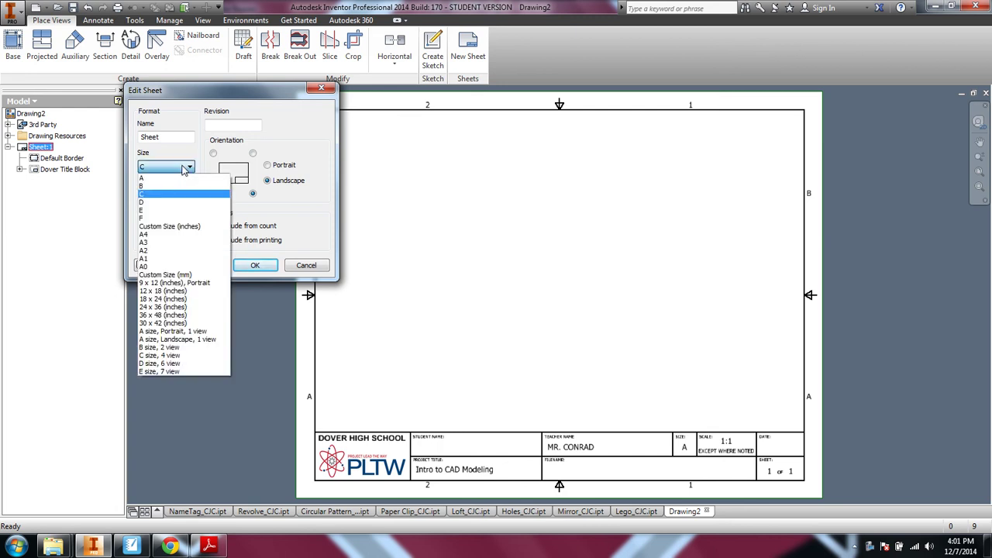
pyautogui.click(161, 202)
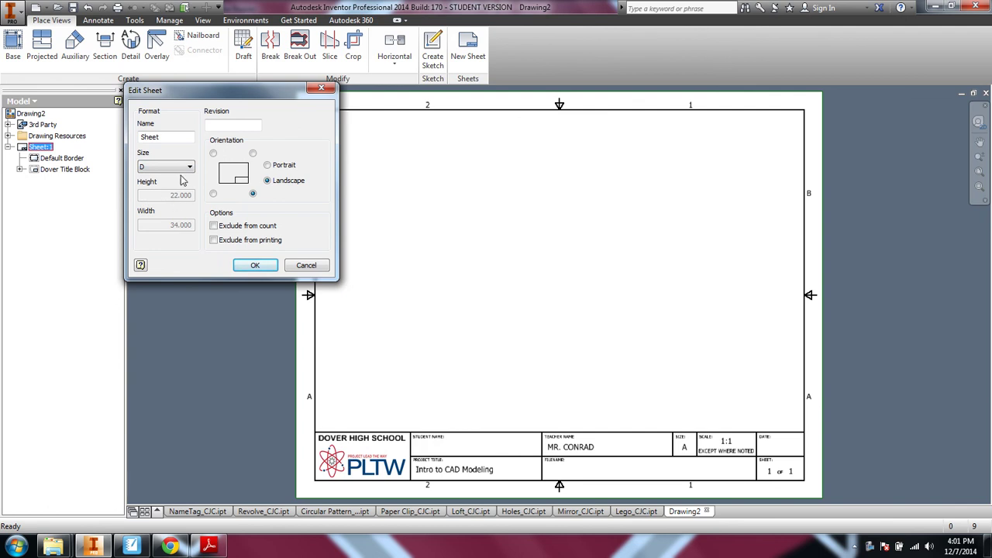
pyautogui.click(181, 168)
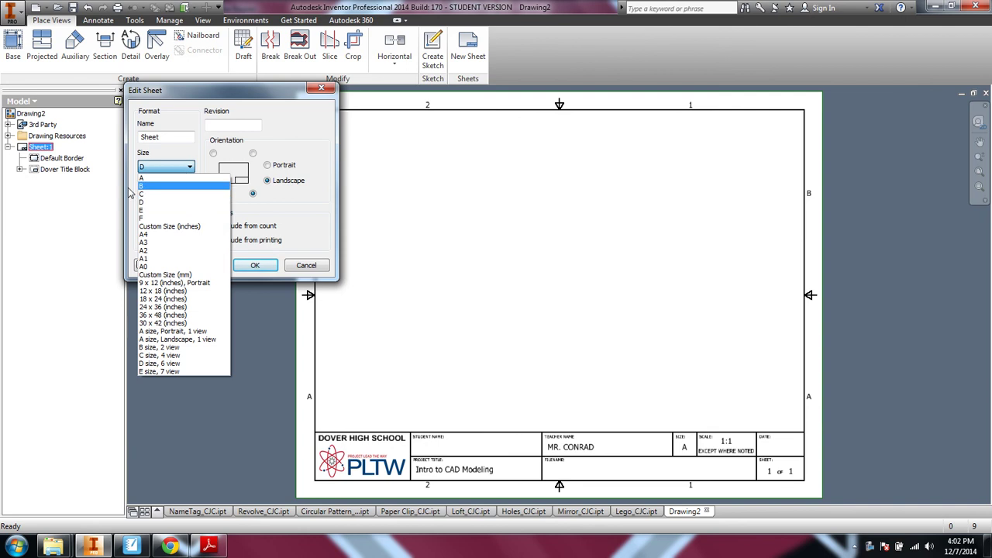
pyautogui.click(154, 187)
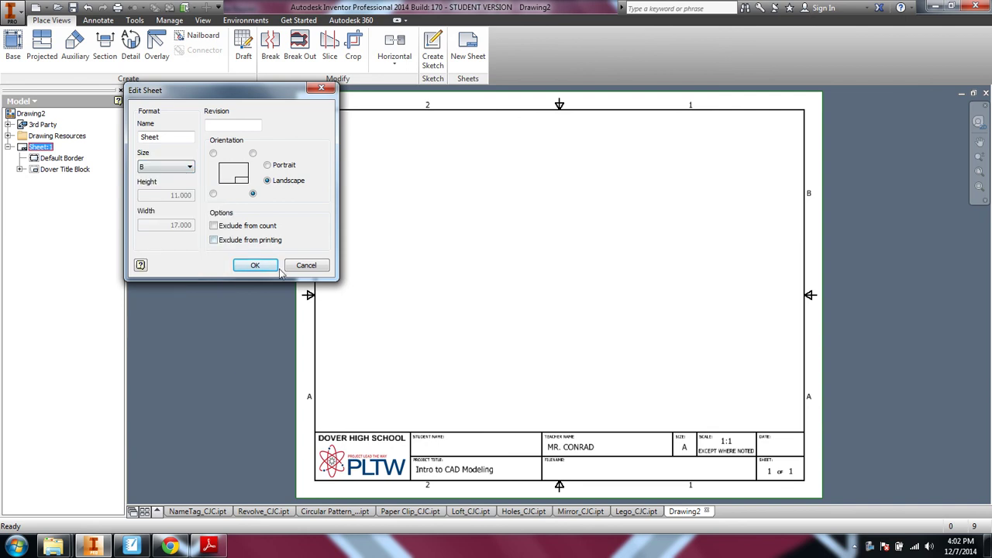
pyautogui.click(253, 265)
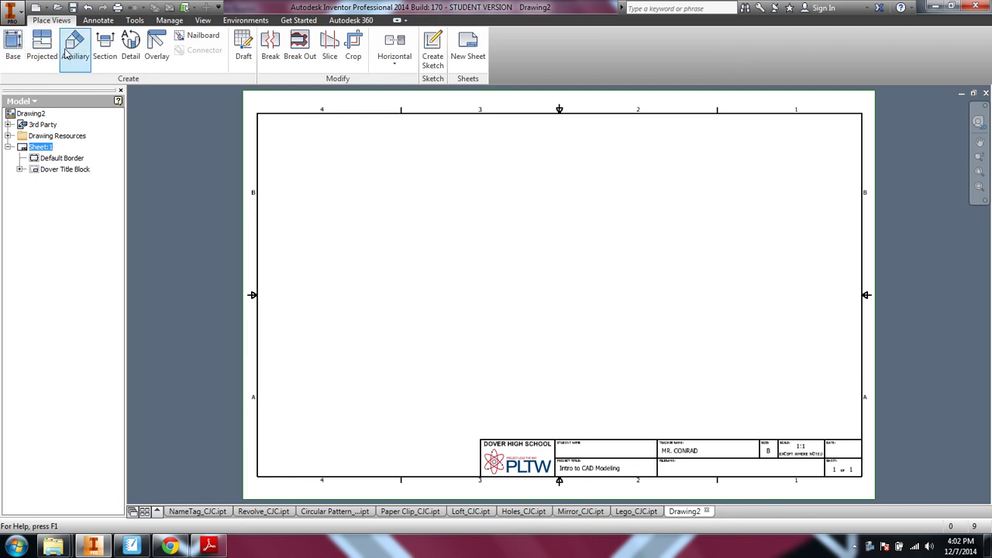
# - Place a shaded Iso Top Right base view of NameTag_CJC.ipt at the sheet's upper right, with no projected views
pyautogui.click(11, 46)
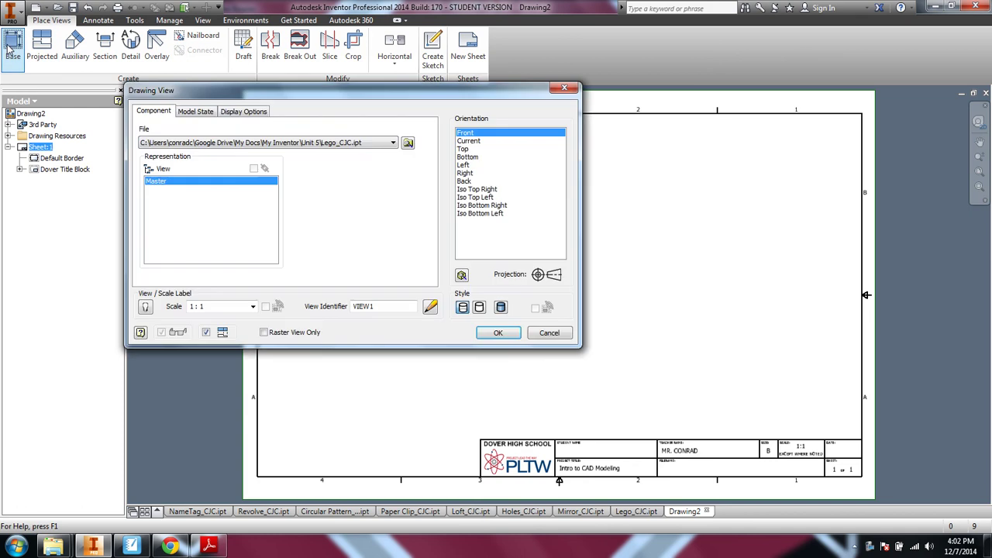
pyautogui.click(394, 145)
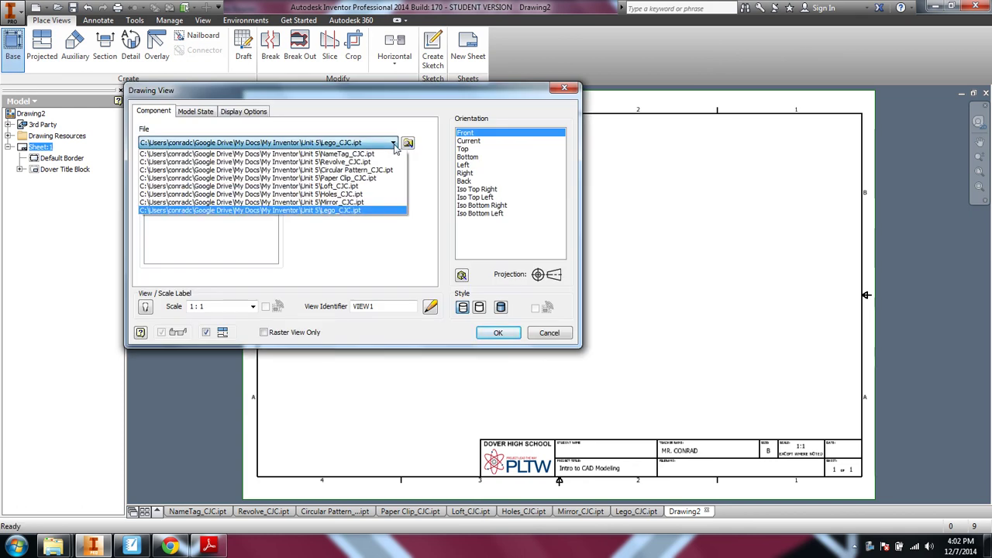
pyautogui.click(354, 156)
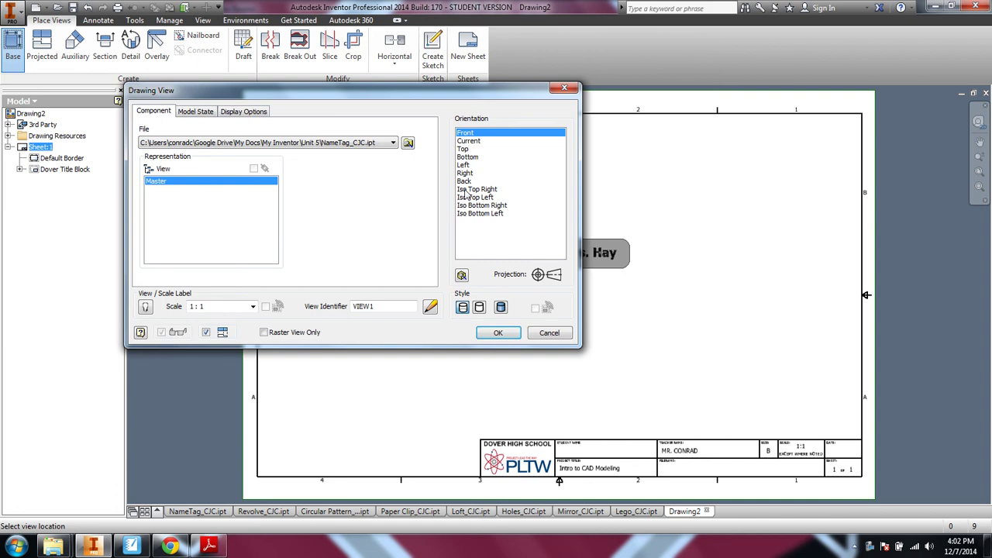
pyautogui.click(468, 190)
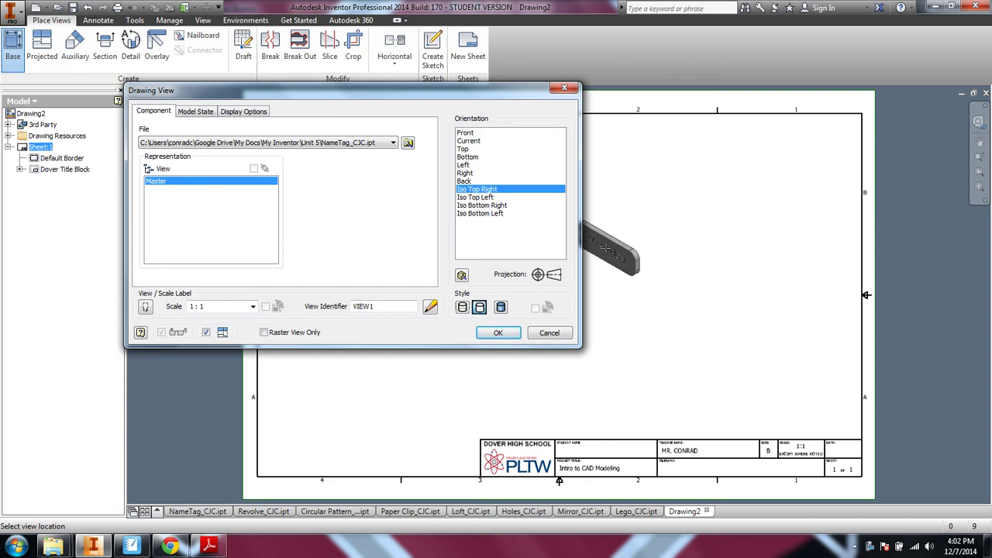
pyautogui.click(500, 308)
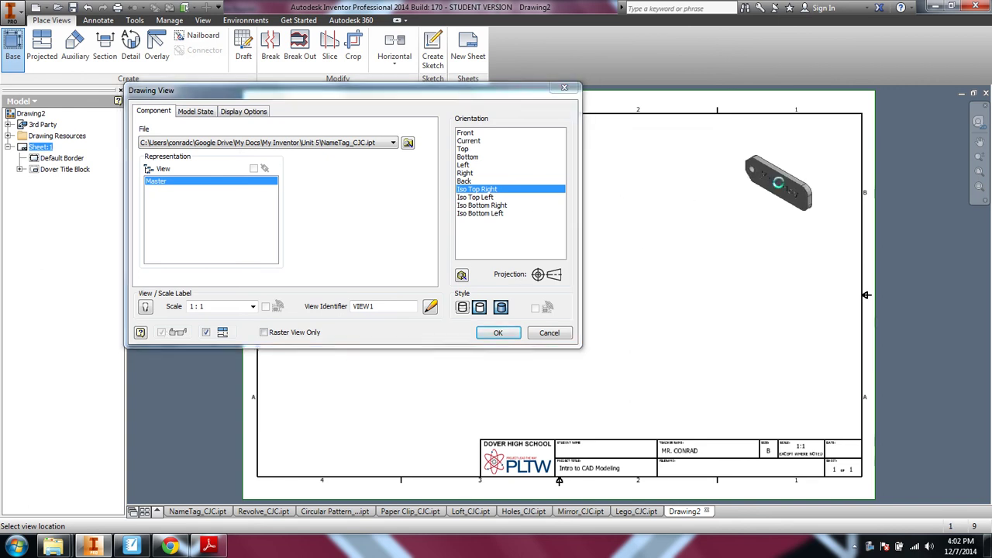
pyautogui.click(779, 183)
pyautogui.rightClick(550, 241)
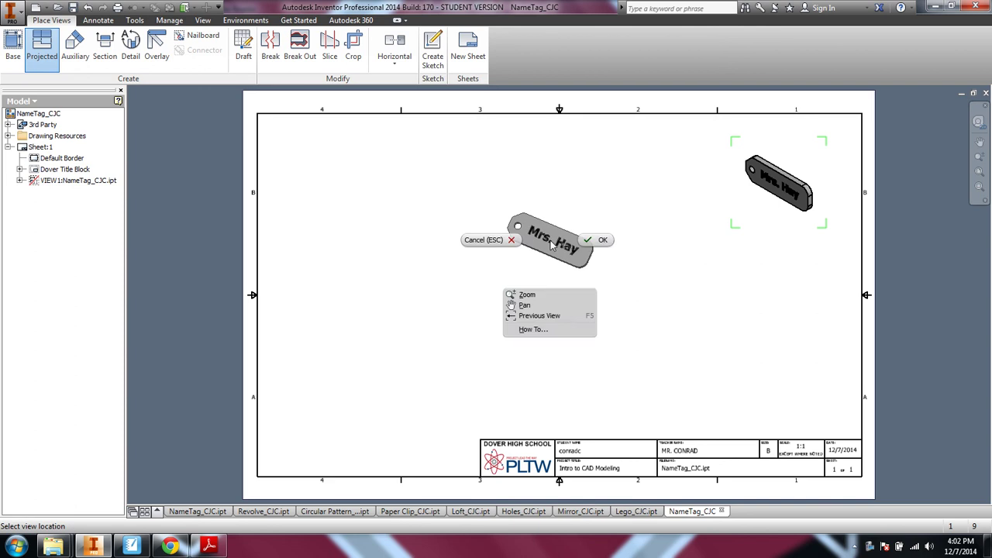
pyautogui.click(602, 237)
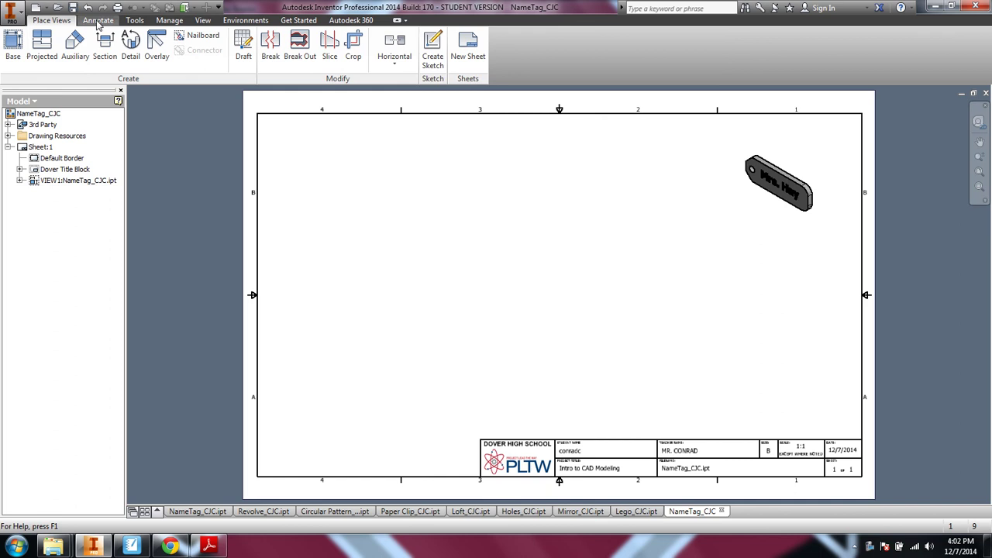
# - Place a front base view of Lego_CJC.ipt at the sheet's lower left
pyautogui.click(14, 51)
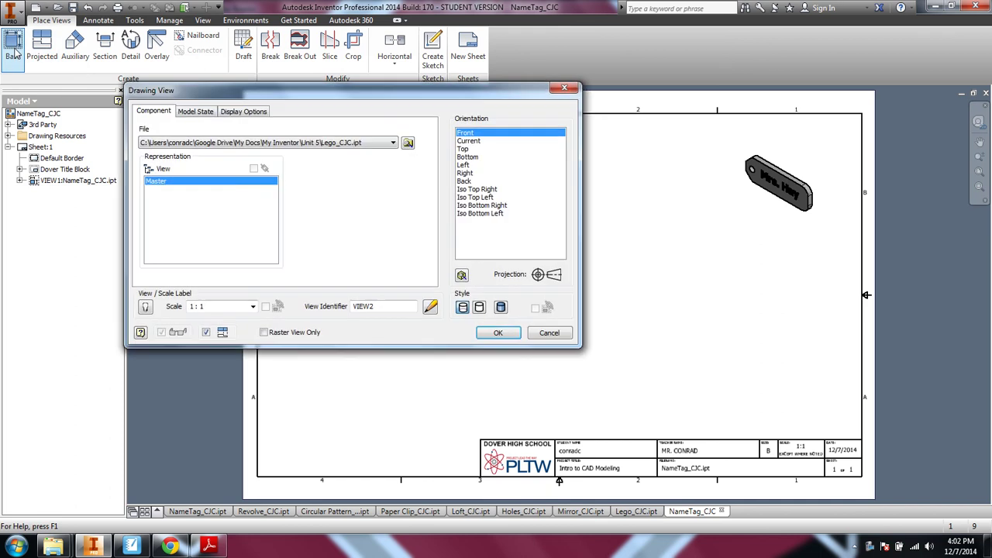
pyautogui.click(393, 143)
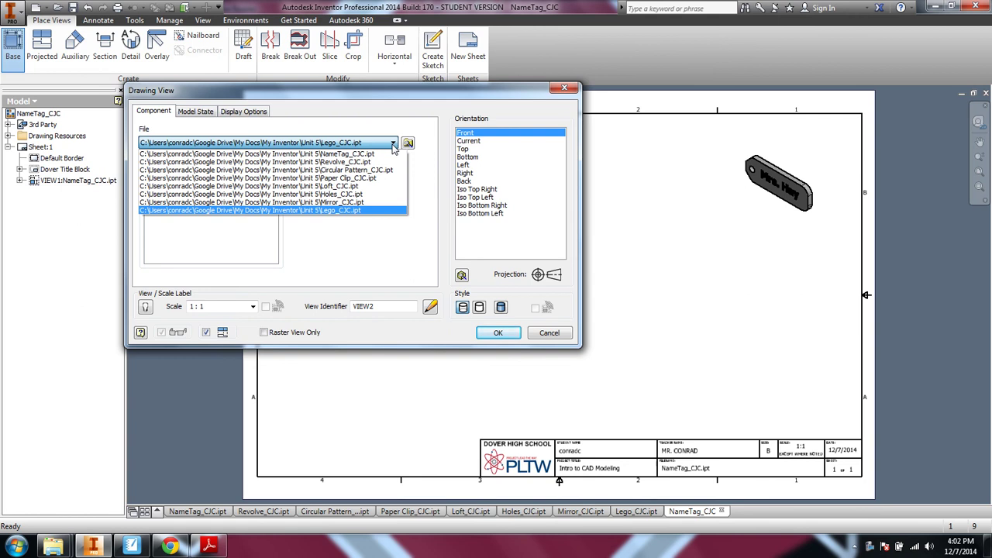
pyautogui.click(347, 210)
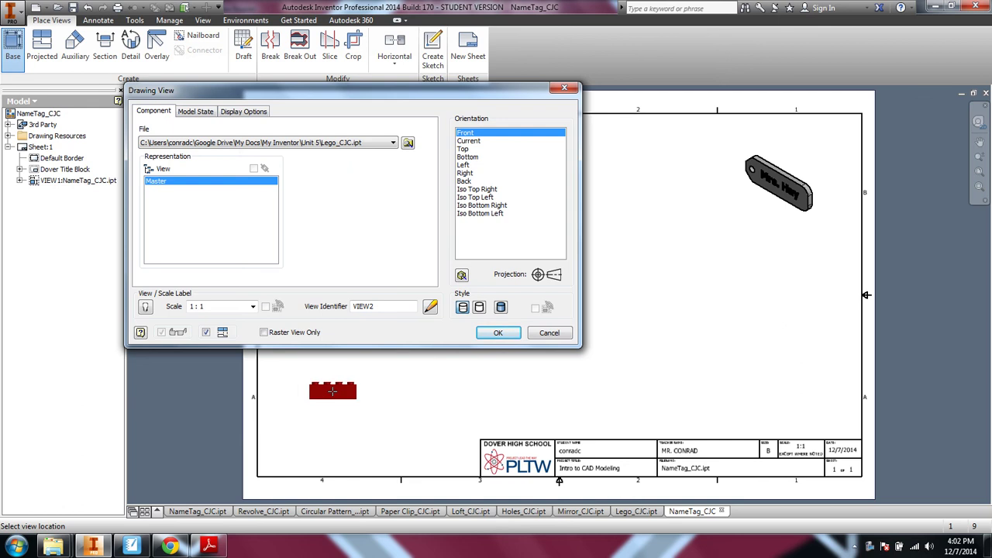
pyautogui.click(332, 391)
# - Project top, side, bottom and isometric views from the Lego front view
pyautogui.click(333, 353)
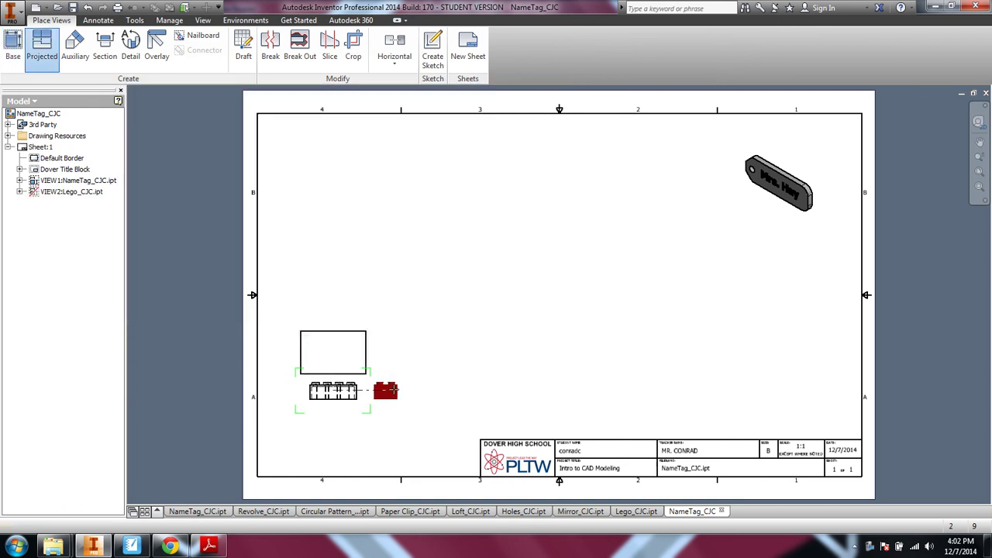
pyautogui.click(397, 390)
pyautogui.click(335, 434)
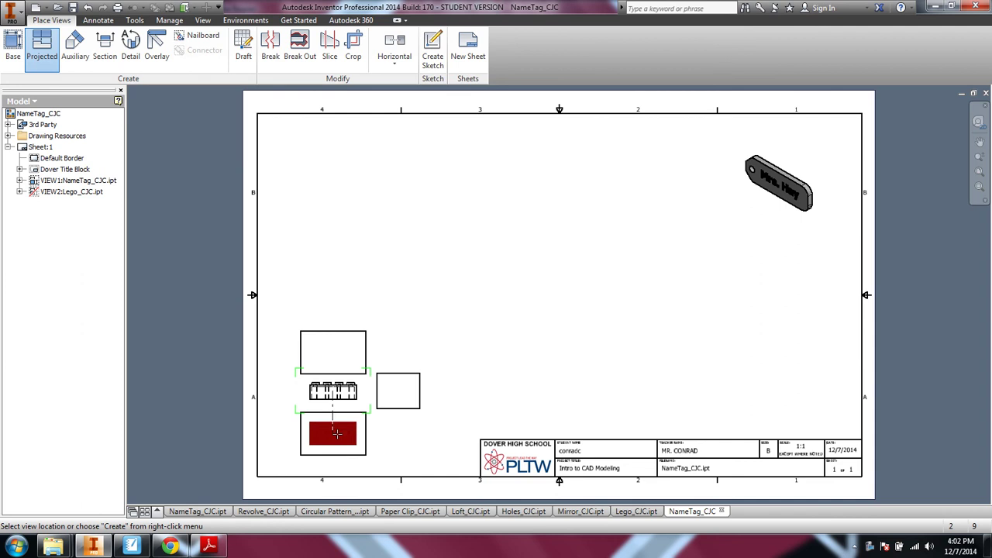
pyautogui.click(420, 339)
pyautogui.rightClick(421, 341)
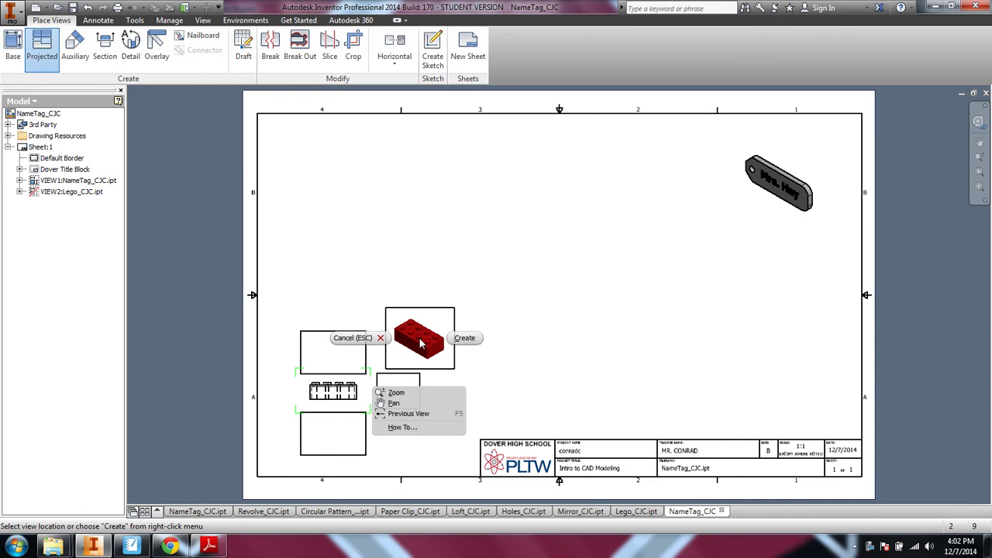
pyautogui.click(464, 338)
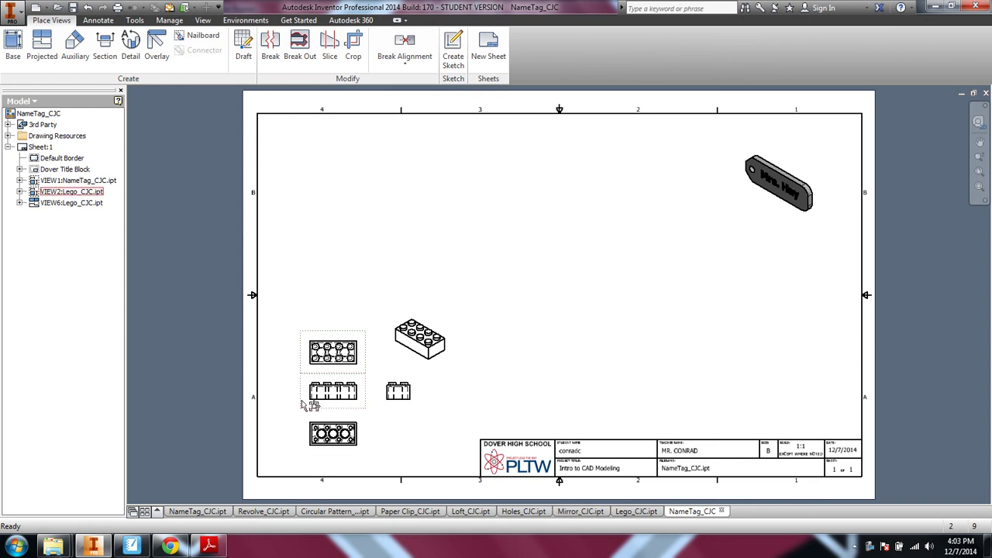
# - Drag the Lego front, side and isometric views closer together at the lower left
pyautogui.moveTo(301, 402); pyautogui.dragTo(284, 405)
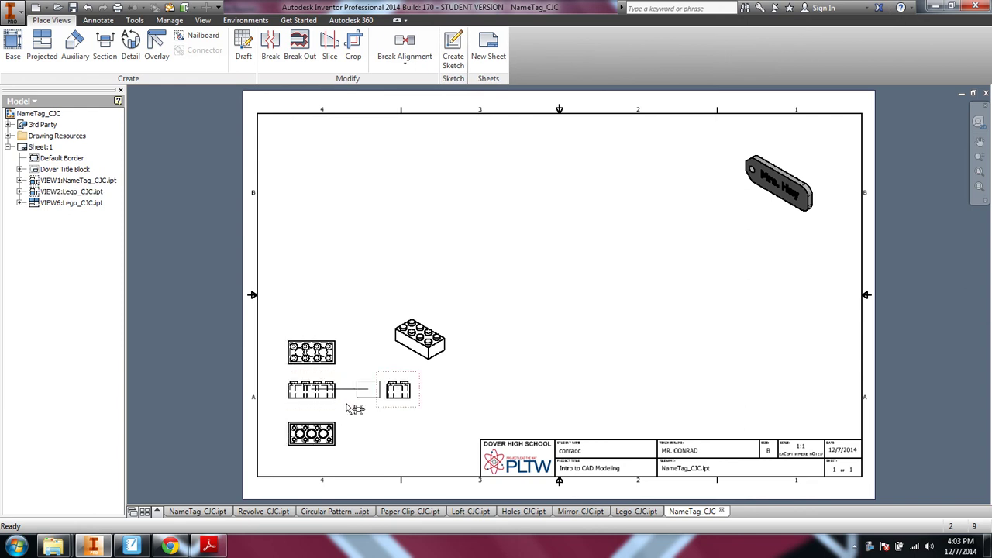
pyautogui.moveTo(355, 408); pyautogui.dragTo(359, 409)
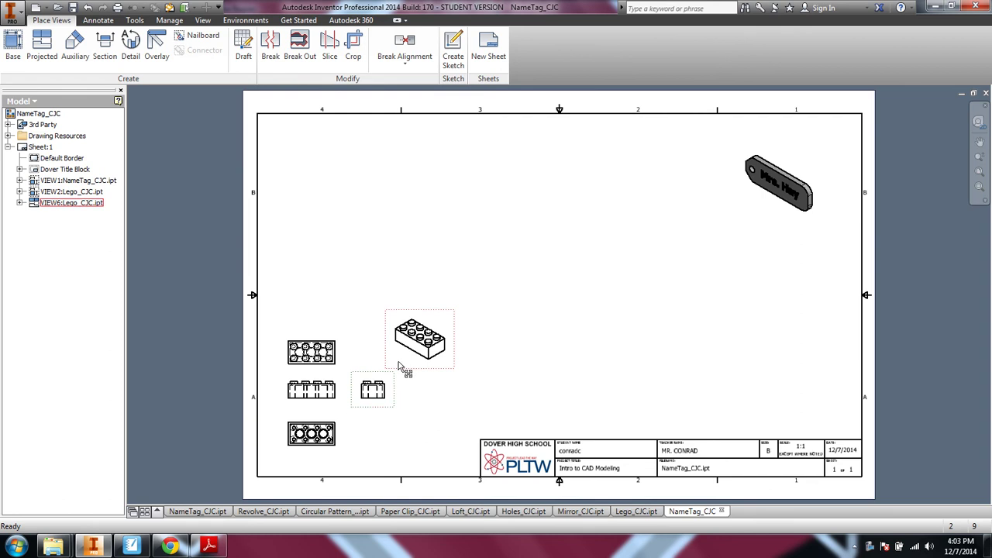
pyautogui.moveTo(399, 367); pyautogui.dragTo(353, 380)
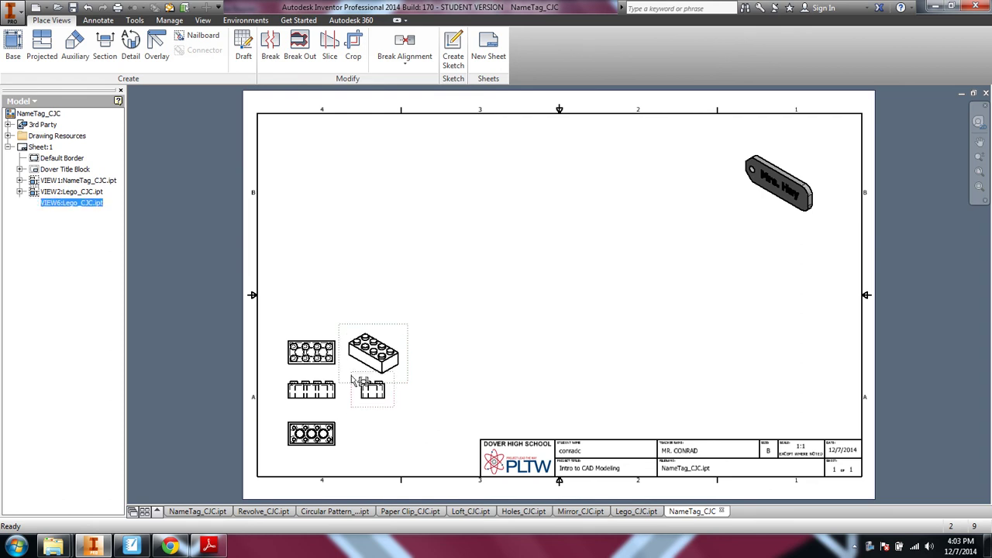
# - Change the isometric Lego view's style to shaded
pyautogui.rightClick(410, 330)
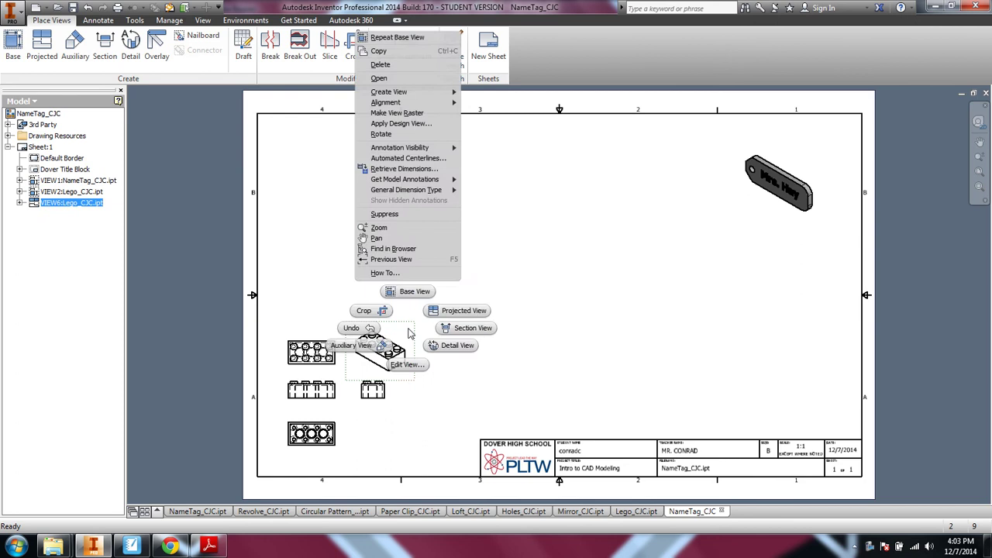
pyautogui.click(405, 365)
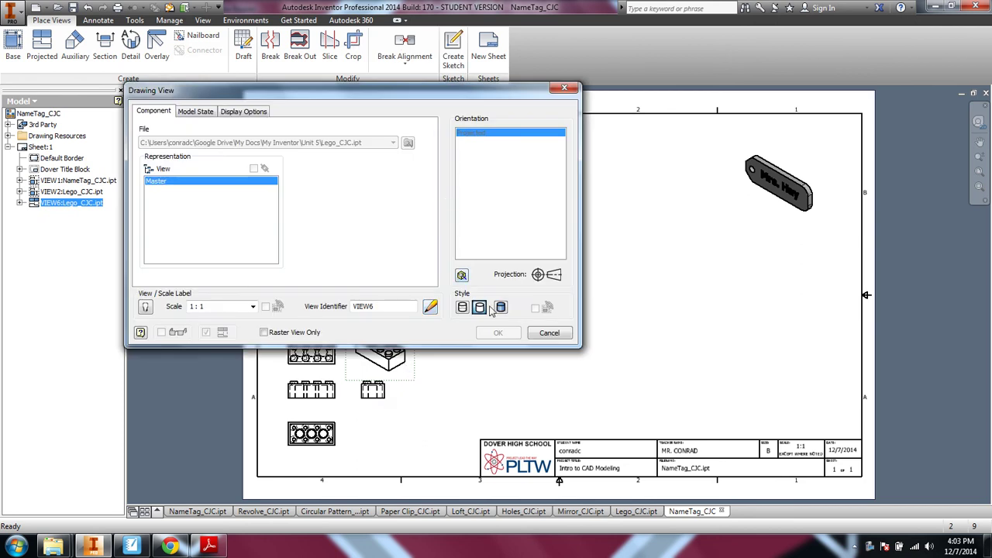
pyautogui.click(501, 307)
pyautogui.click(498, 334)
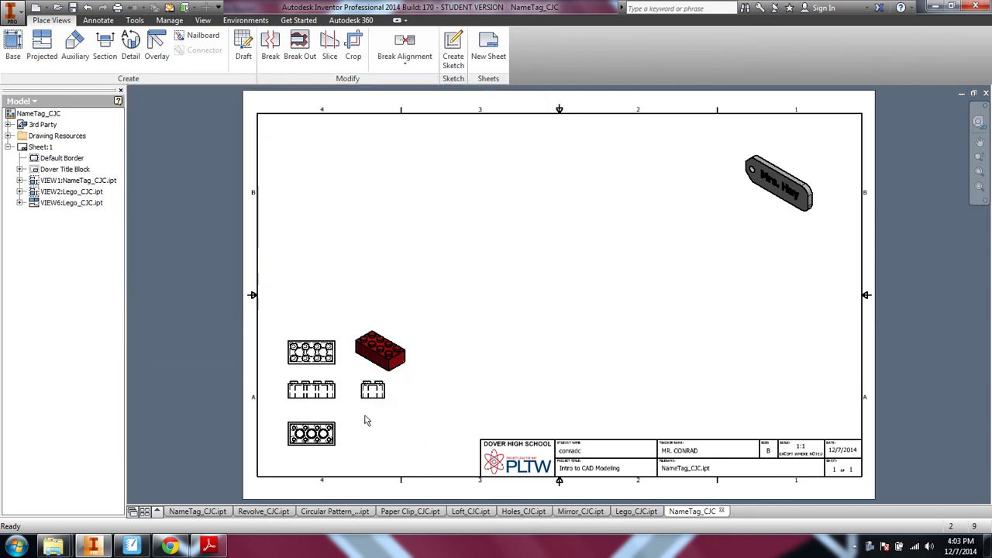
pyautogui.scroll(3, 349, 427)
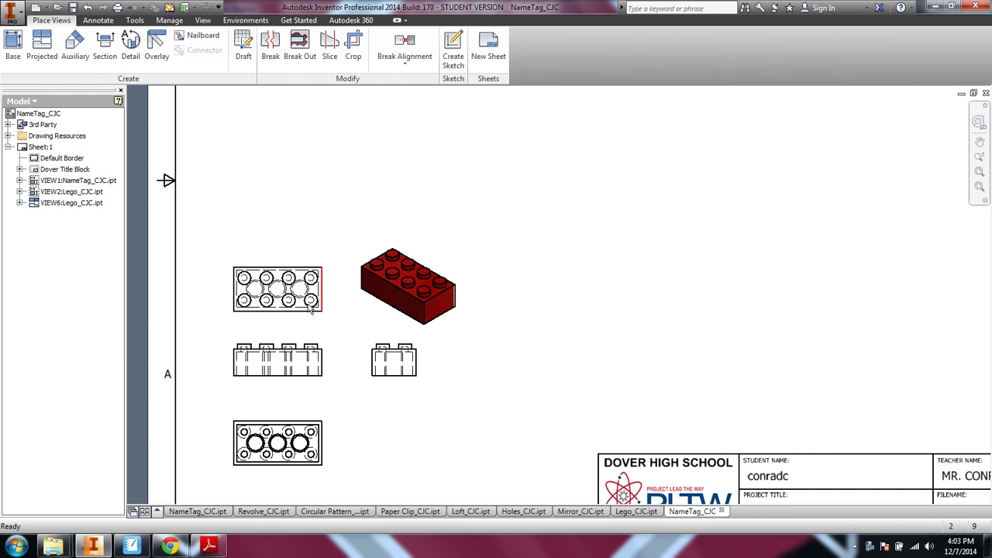
pyautogui.scroll(3, 295, 289)
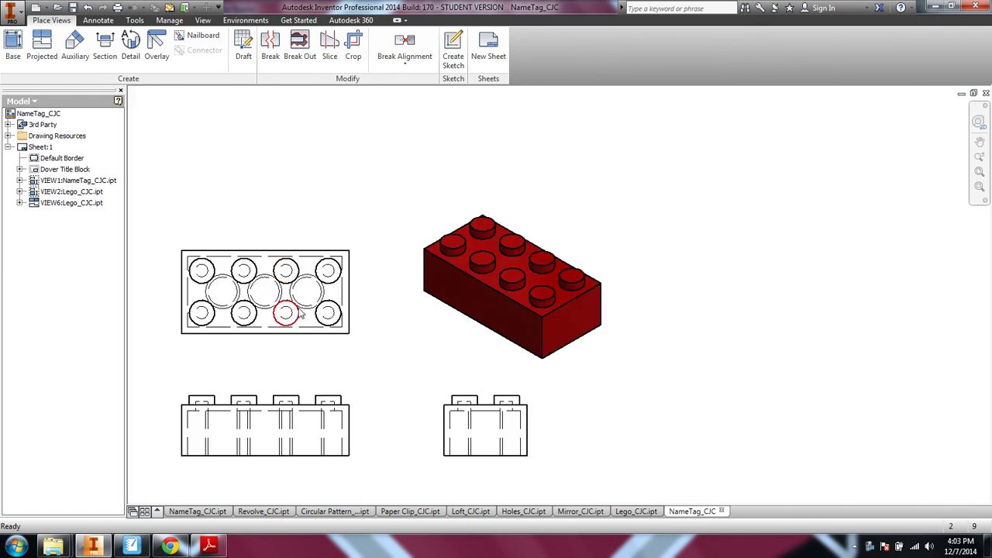
pyautogui.scroll(-3, 302, 316)
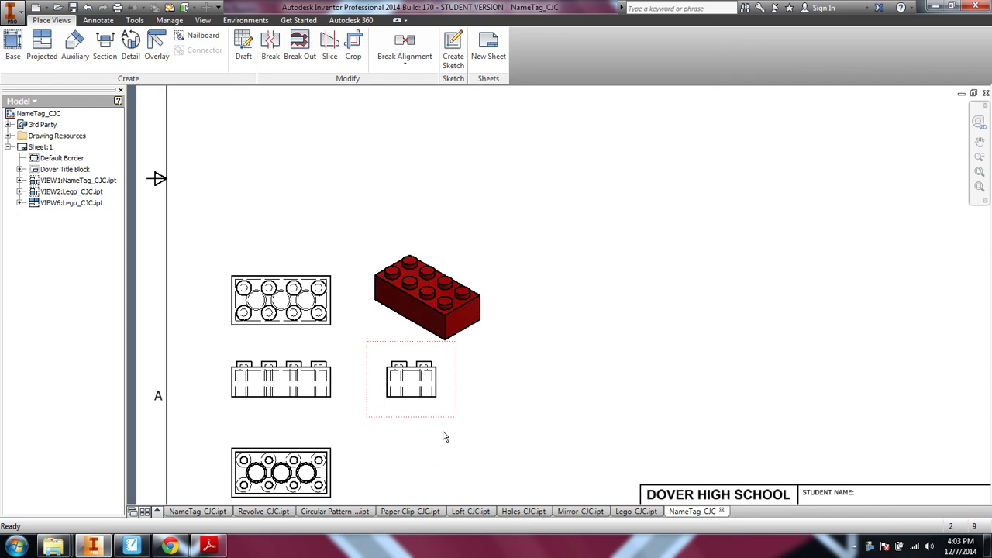
pyautogui.scroll(-3, 550, 368)
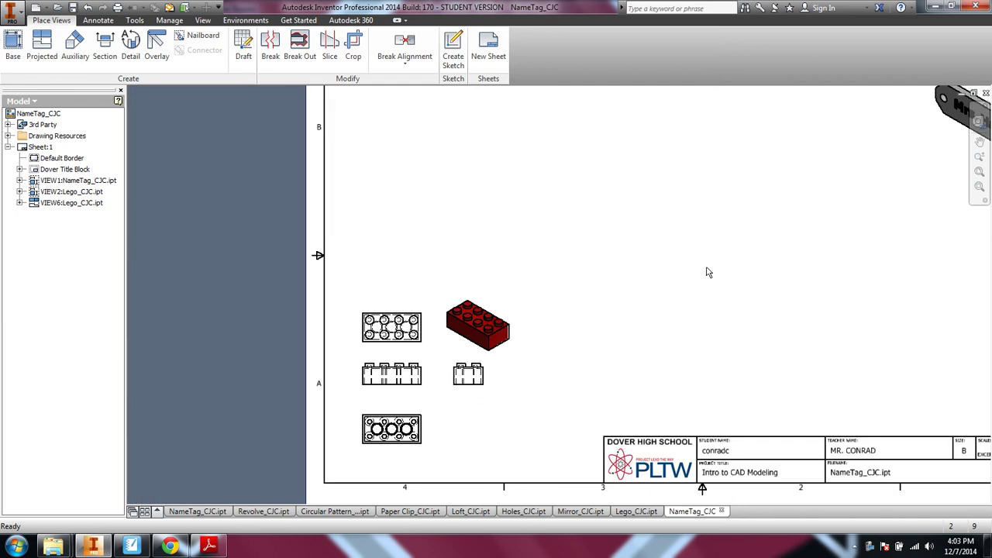
pyautogui.rightClick(869, 547)
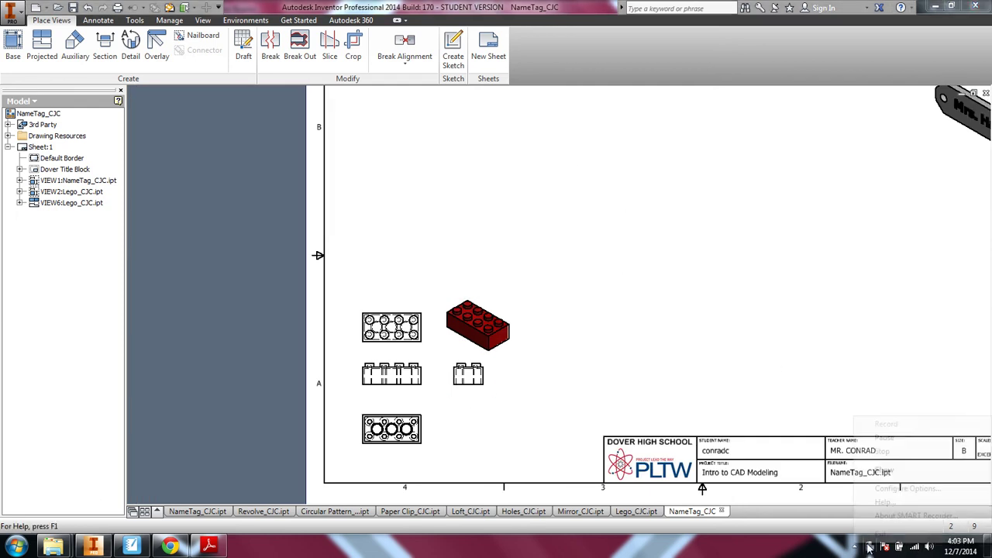
# - On the finished IntroCADmodeling_CJC drawing, point to Export > PDF in the application menu, then close it
pyautogui.click(882, 452)
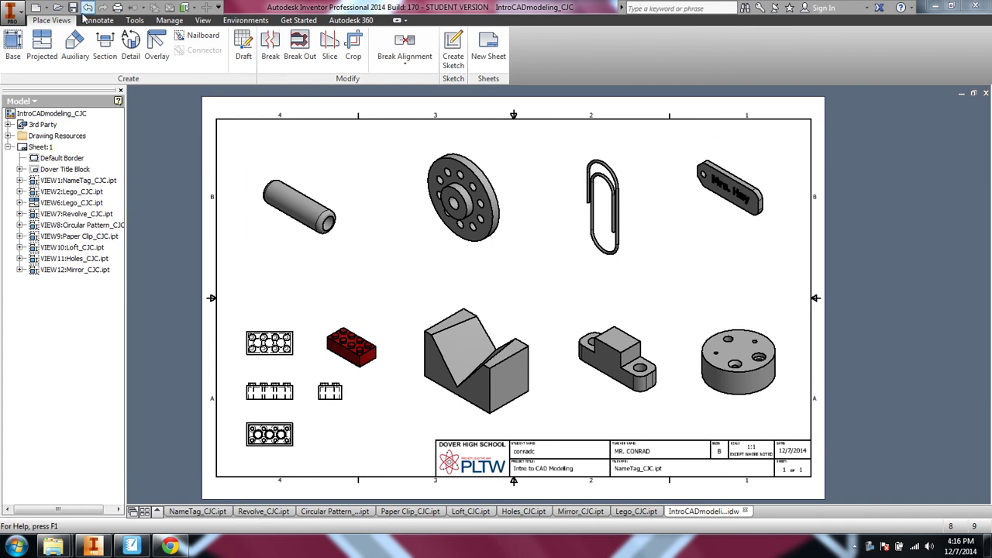
pyautogui.click(12, 13)
pyautogui.moveTo(43, 184)
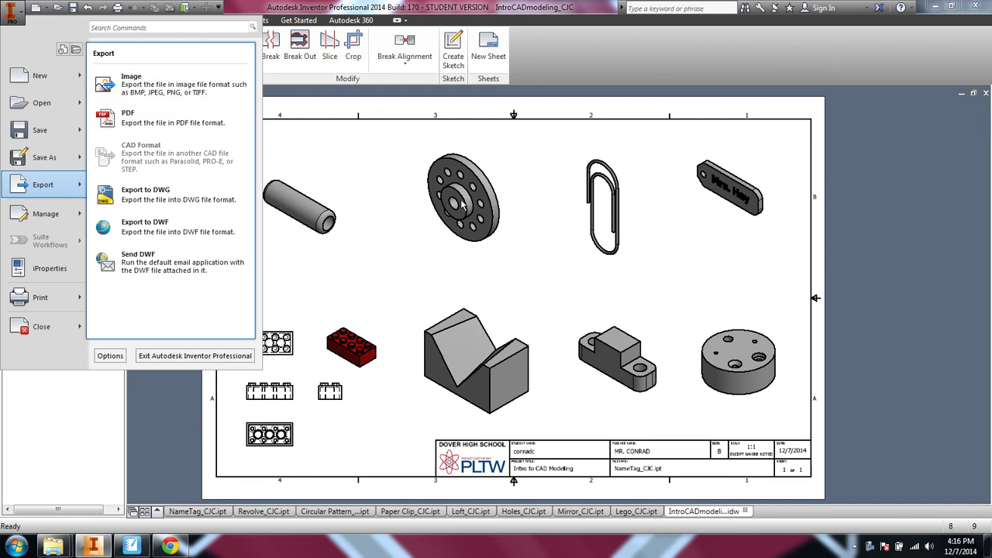
pyautogui.rightClick(869, 548)
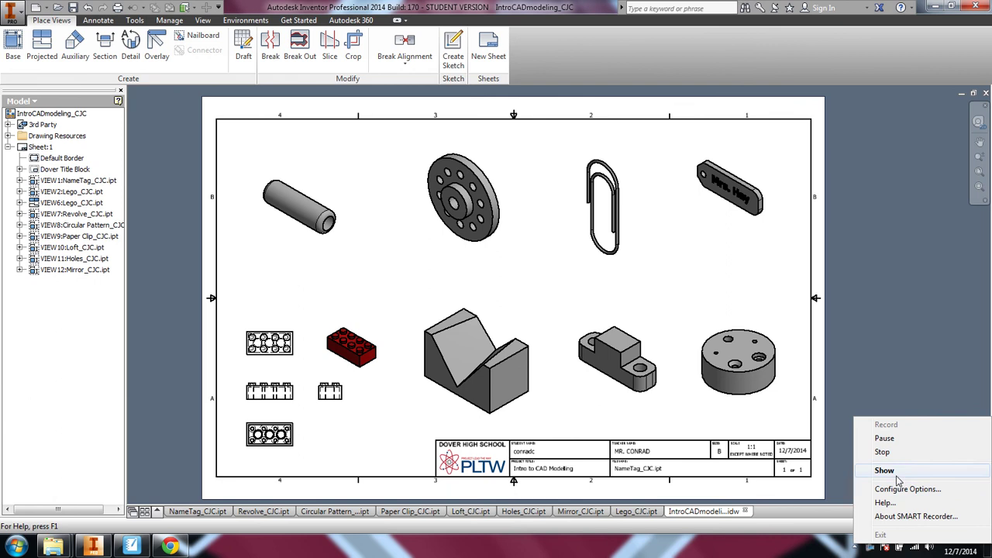